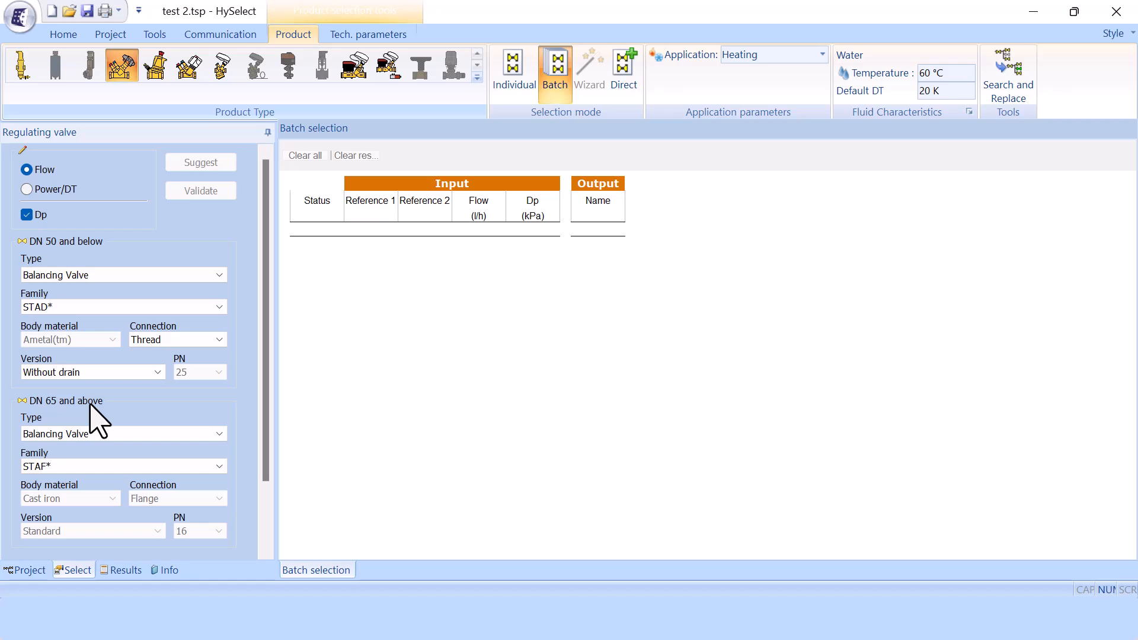
- Turn the Dp input of the batch selection off and back on
left_click(26, 215)
left_click(26, 215)
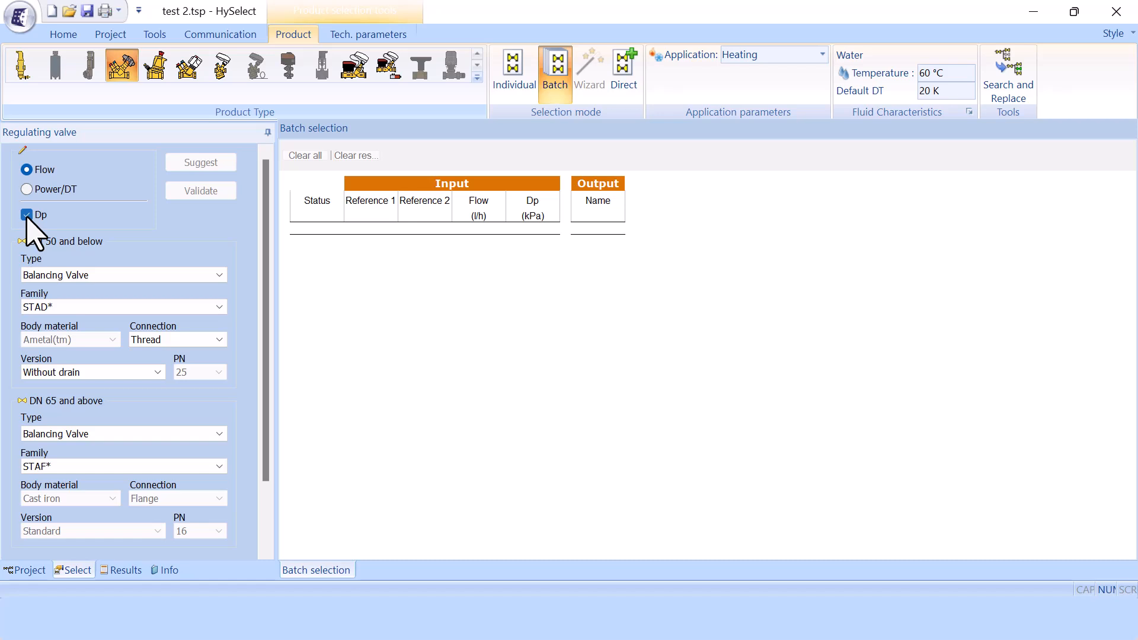
left_click(27, 215)
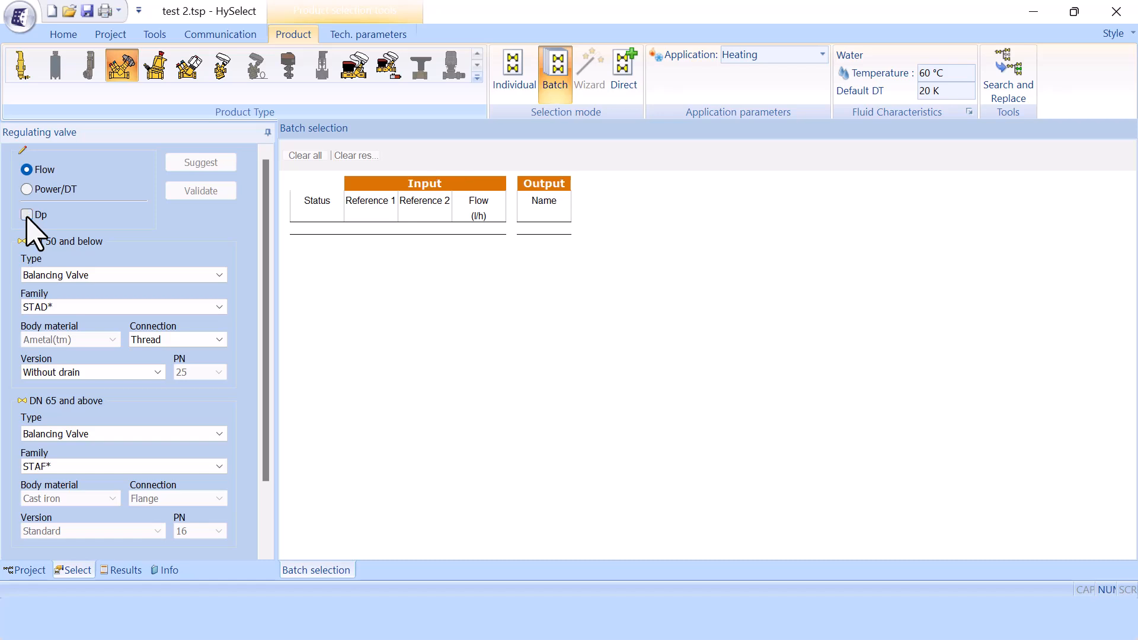
left_click(26, 214)
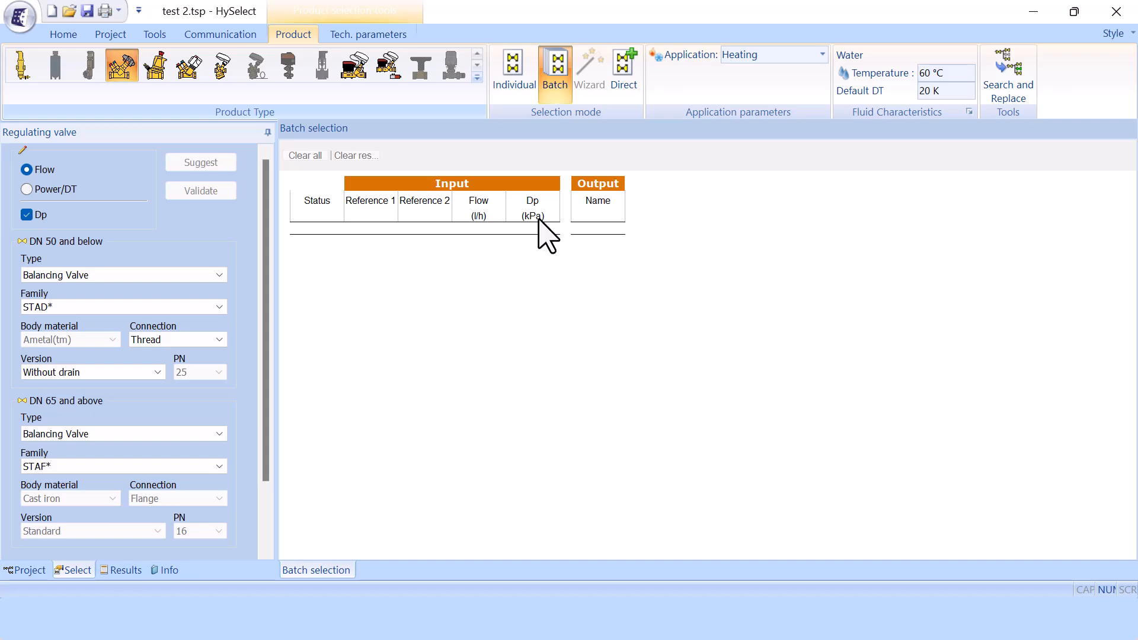
- Switch to the Batch date for HySelect workbook in Excel and copy the STAD / STAF-SG circuit data in cells A4:D29
mouse_move(576, 629)
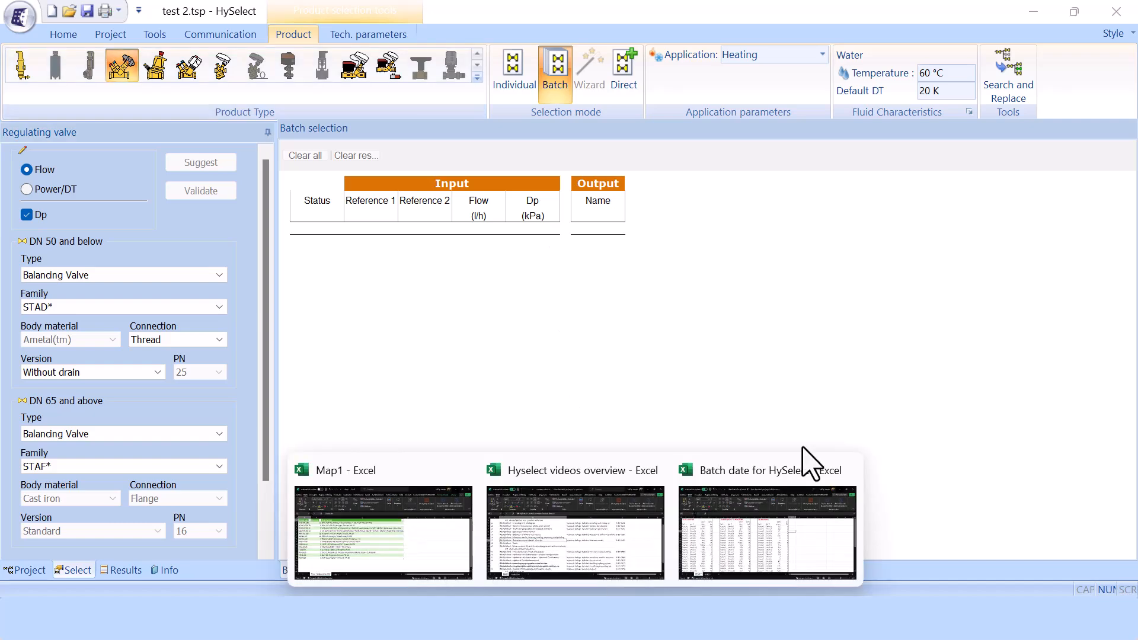
left_click(766, 477)
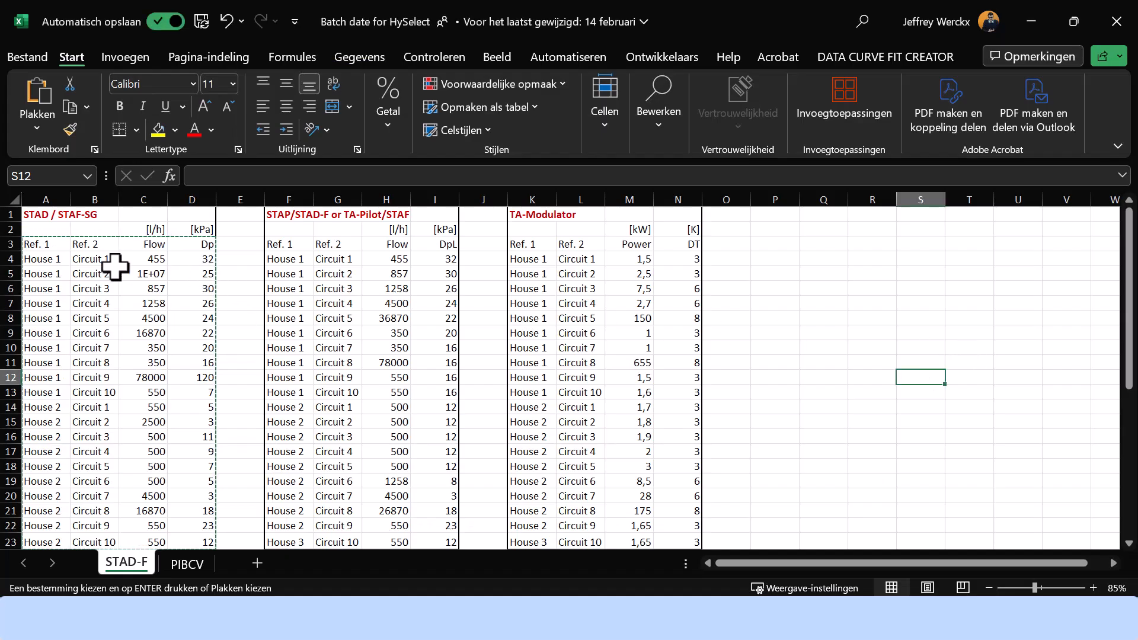
left_click_drag(47, 259, 198, 466)
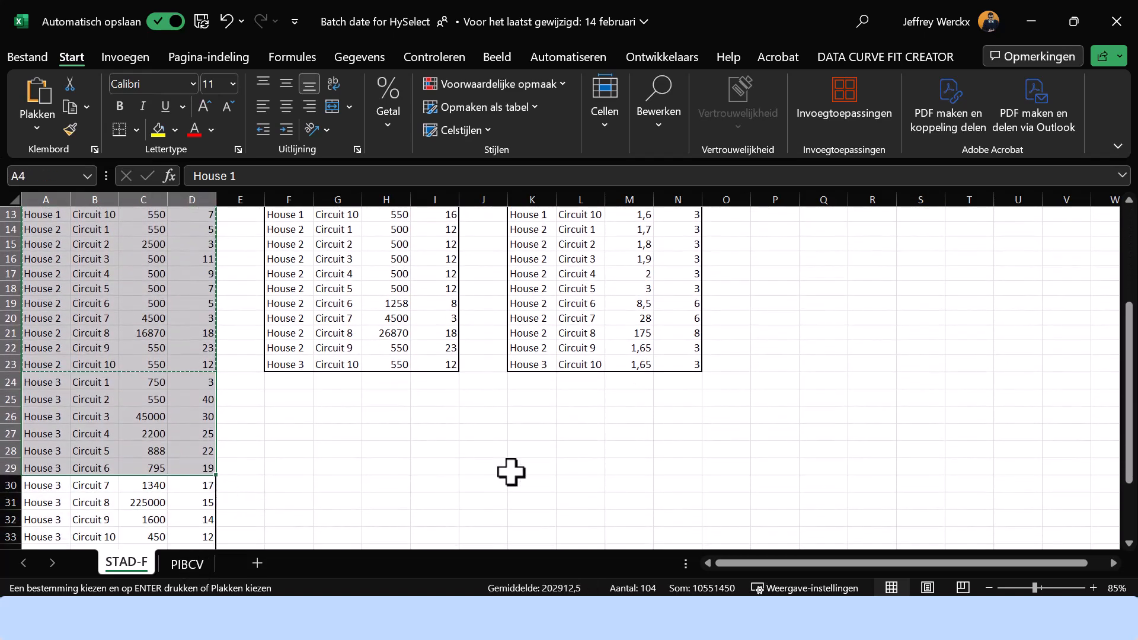
key("ctrl+c")
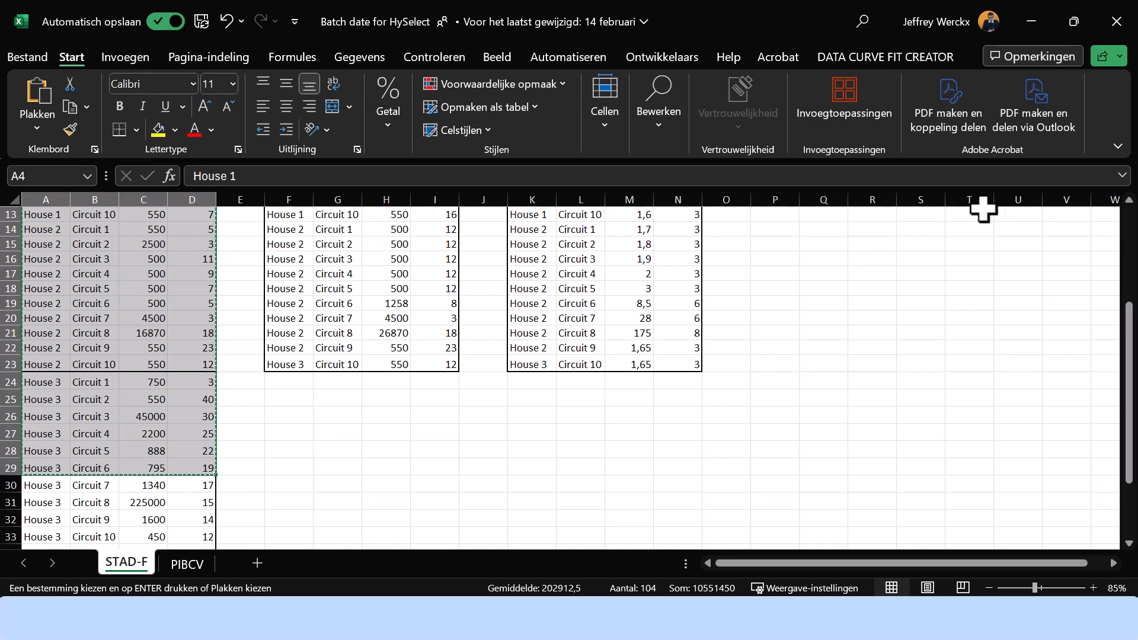
- Switch back to HySelect, paste the copied circuits into the batch table and generate valve suggestions for them
left_click(771, 563)
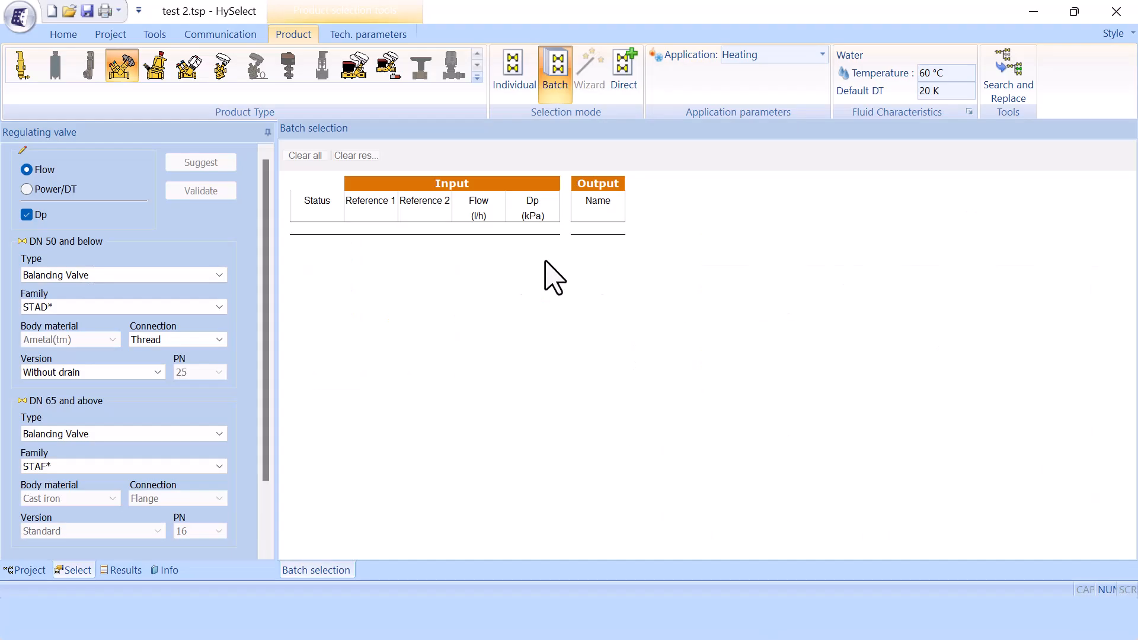
key("ctrl+v")
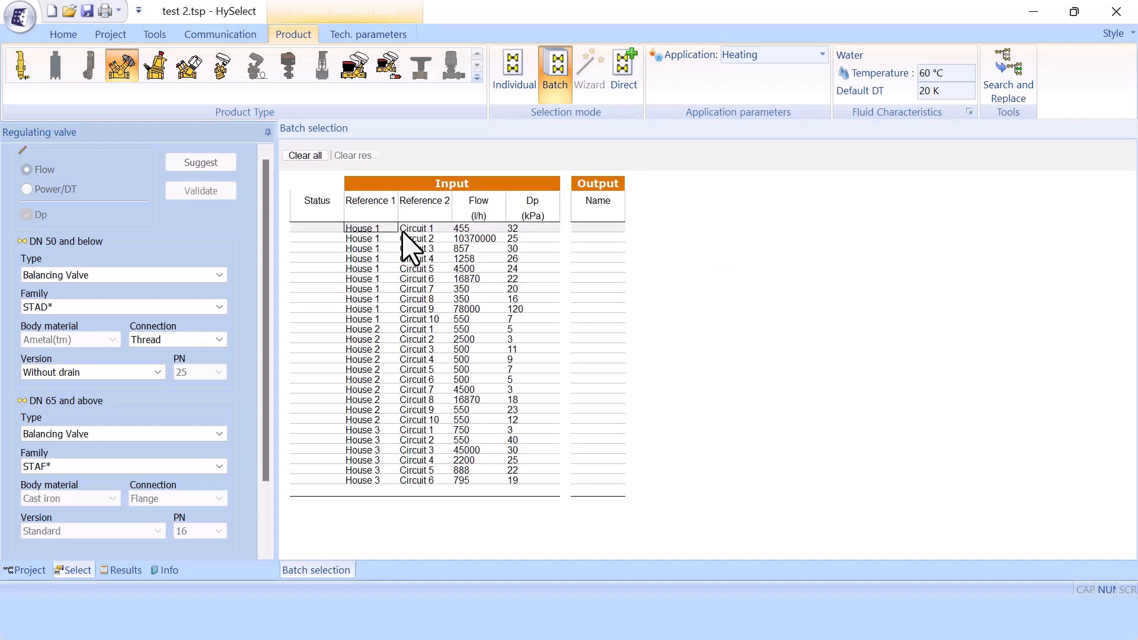
left_click(222, 166)
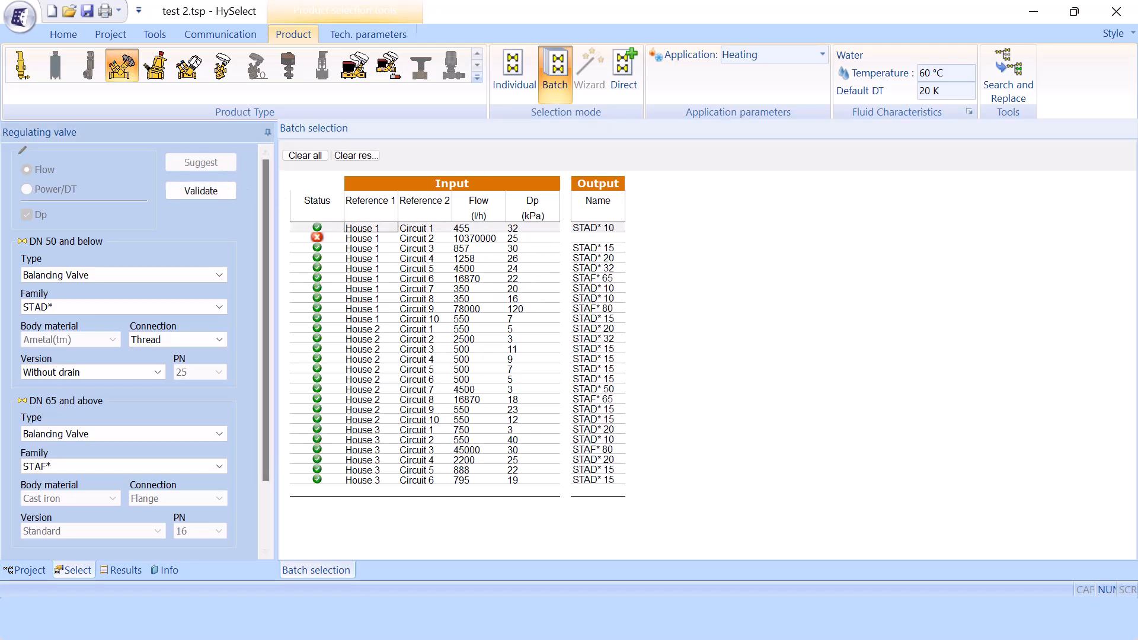
left_click(783, 619)
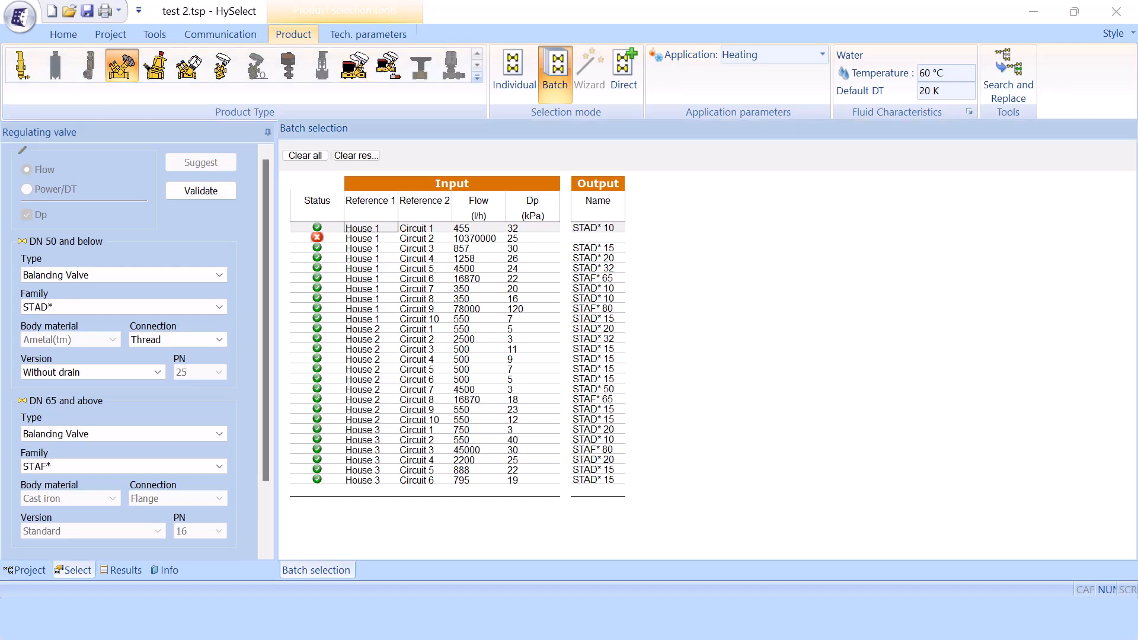
- Add the Body Material column to the output section of the batch table
mouse_move(318, 235)
right_click(369, 271)
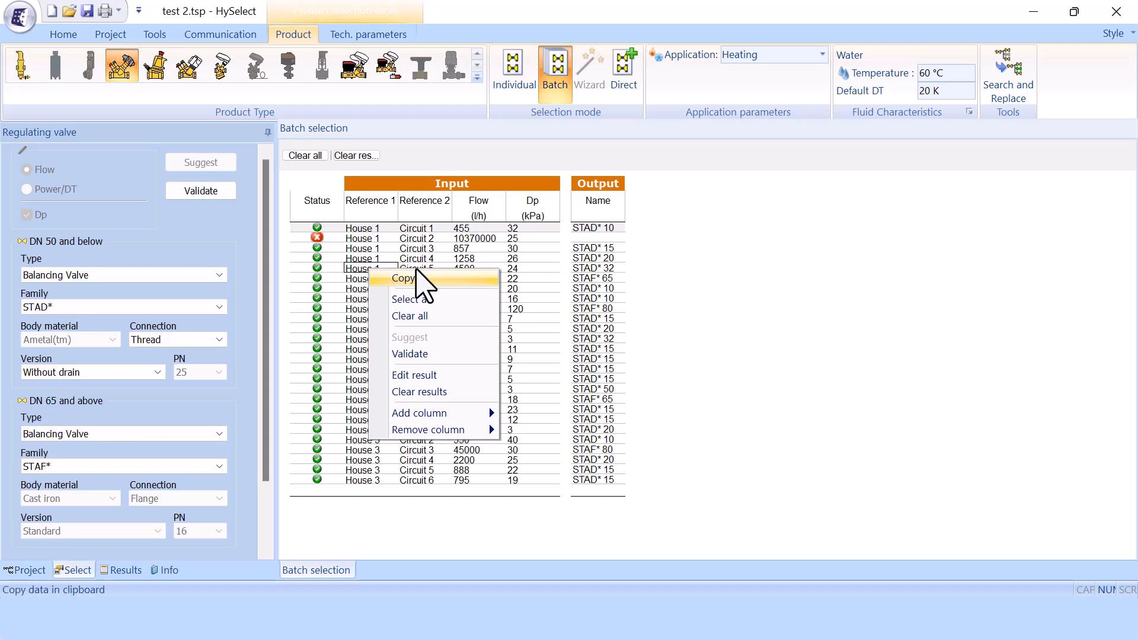
left_click(607, 182)
right_click(607, 182)
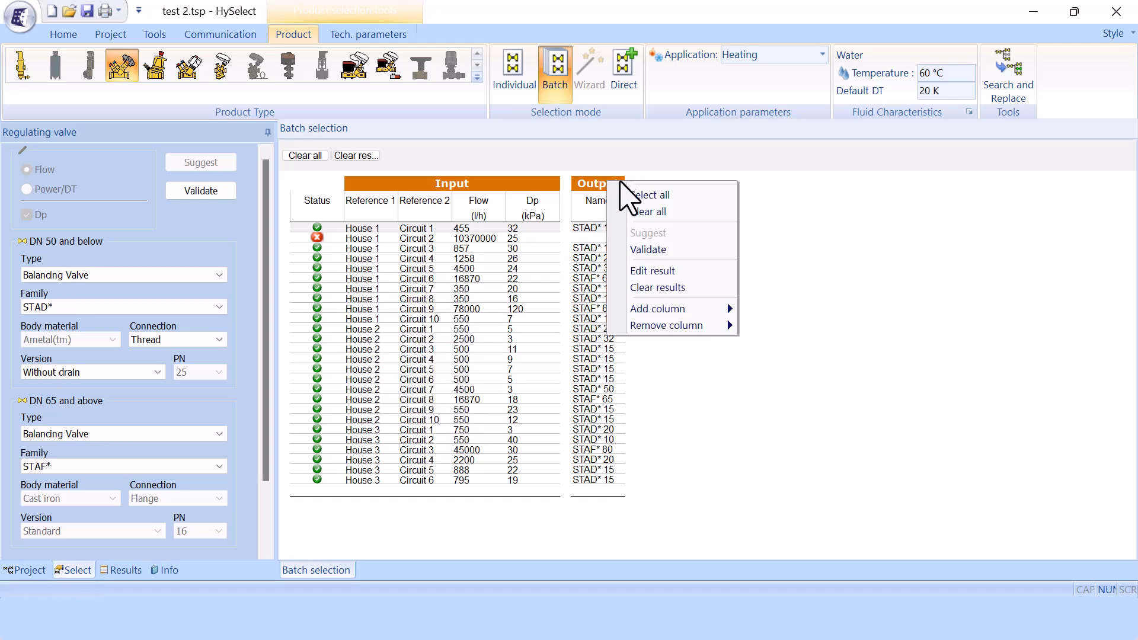
mouse_move(691, 309)
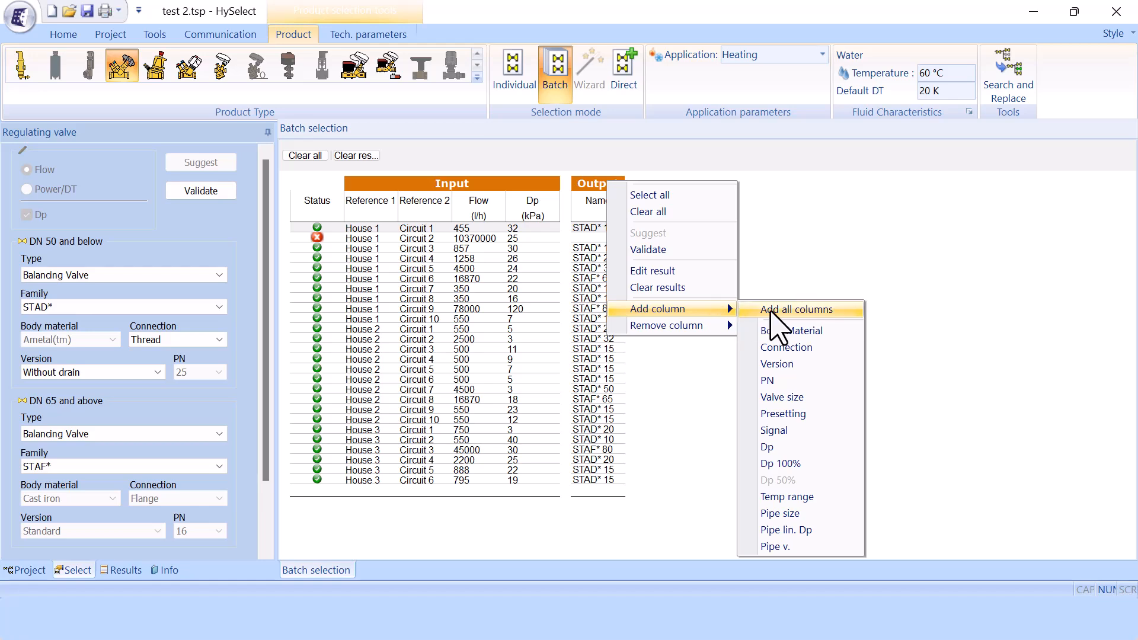
left_click(771, 330)
- Open the valve result for House 1, Circuit 9 and apply the STAF* 80 selection
left_click(348, 310)
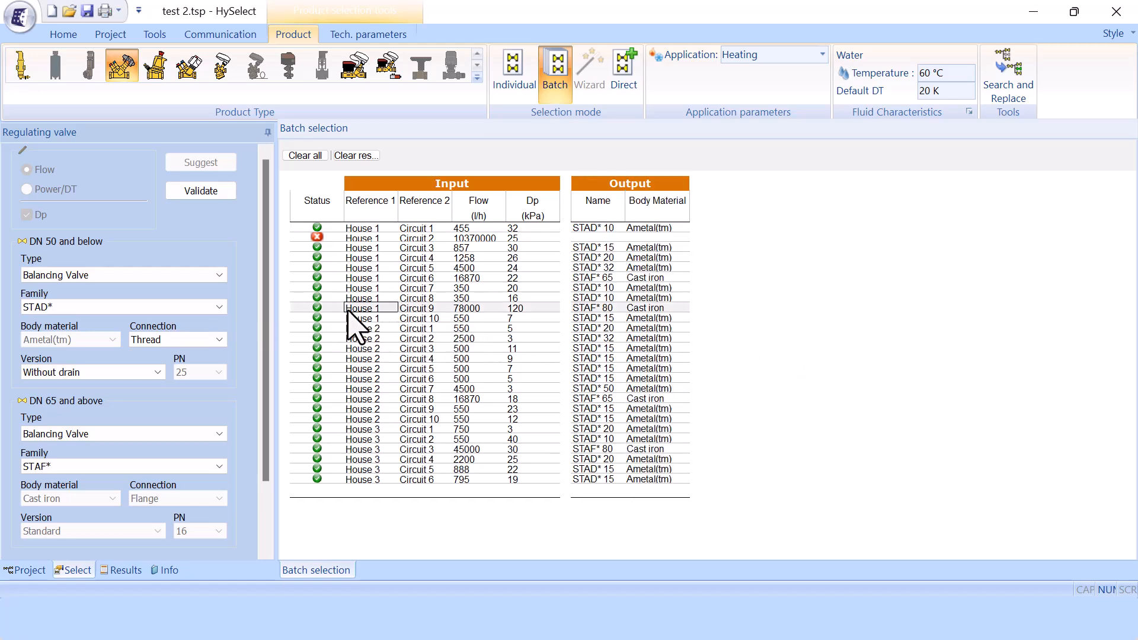
double_click(513, 308)
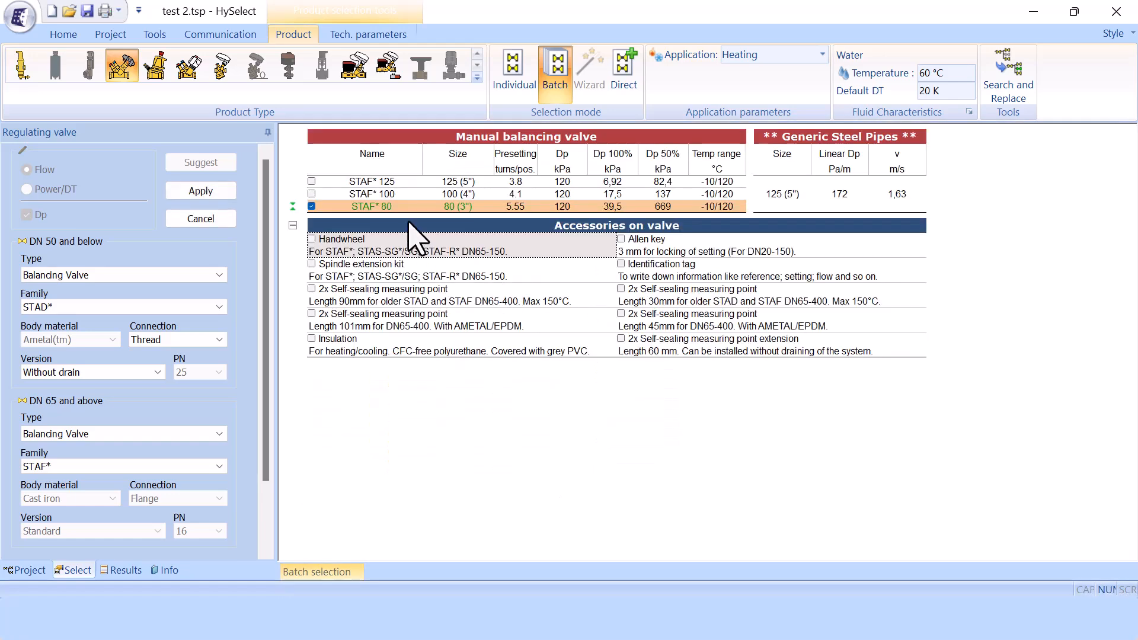
left_click(214, 194)
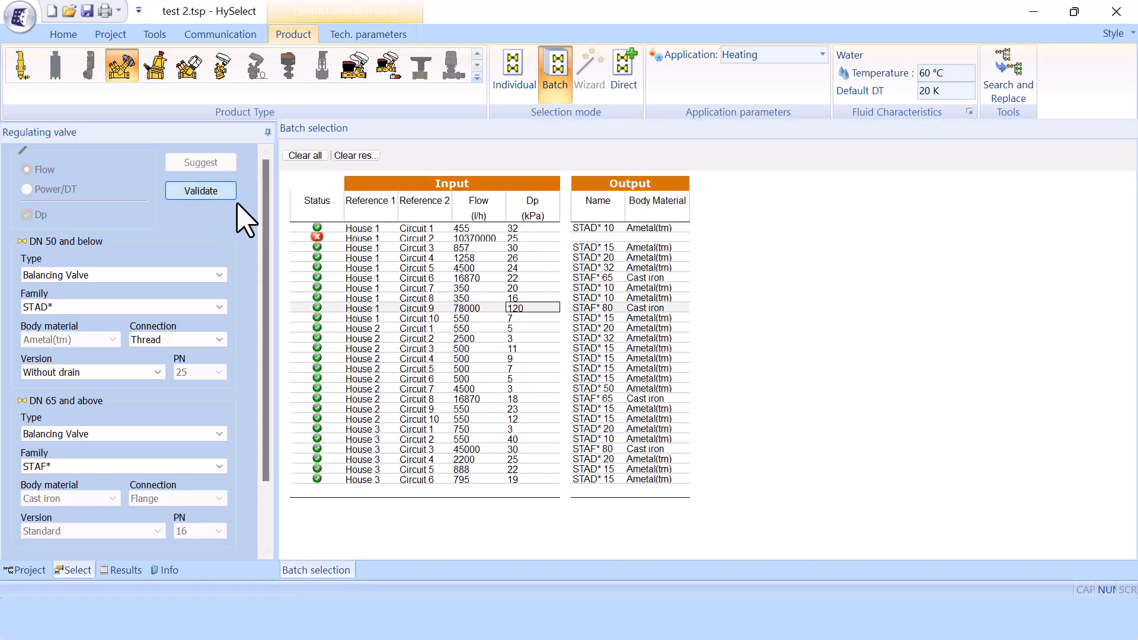
- Validate the batch selection and agree to export only the circuits that have solutions
left_click(218, 191)
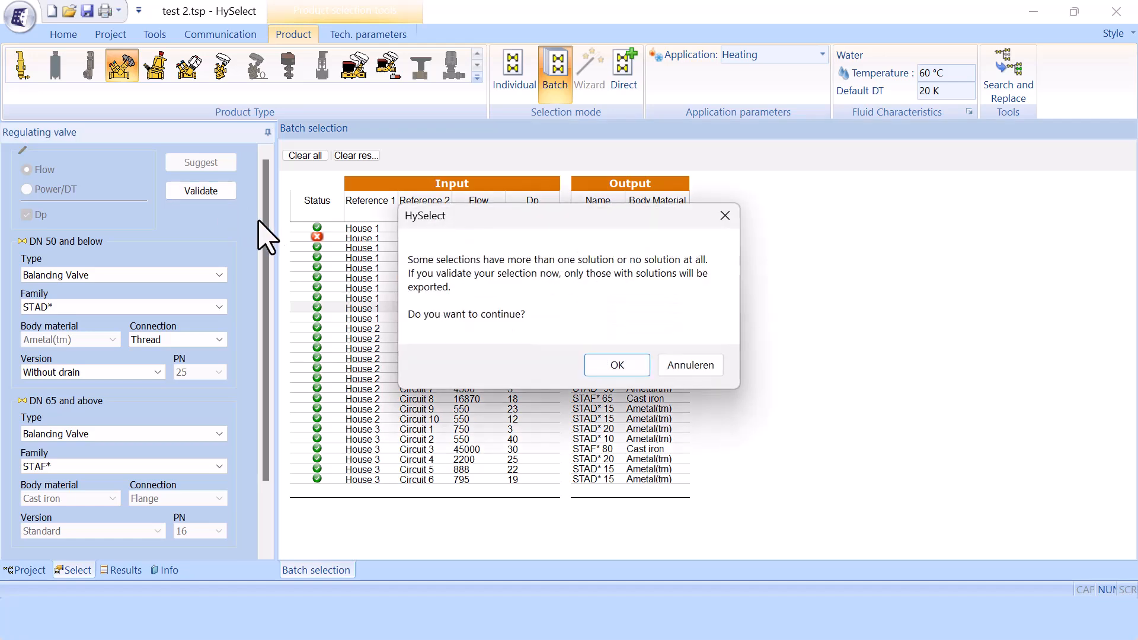
left_click(613, 364)
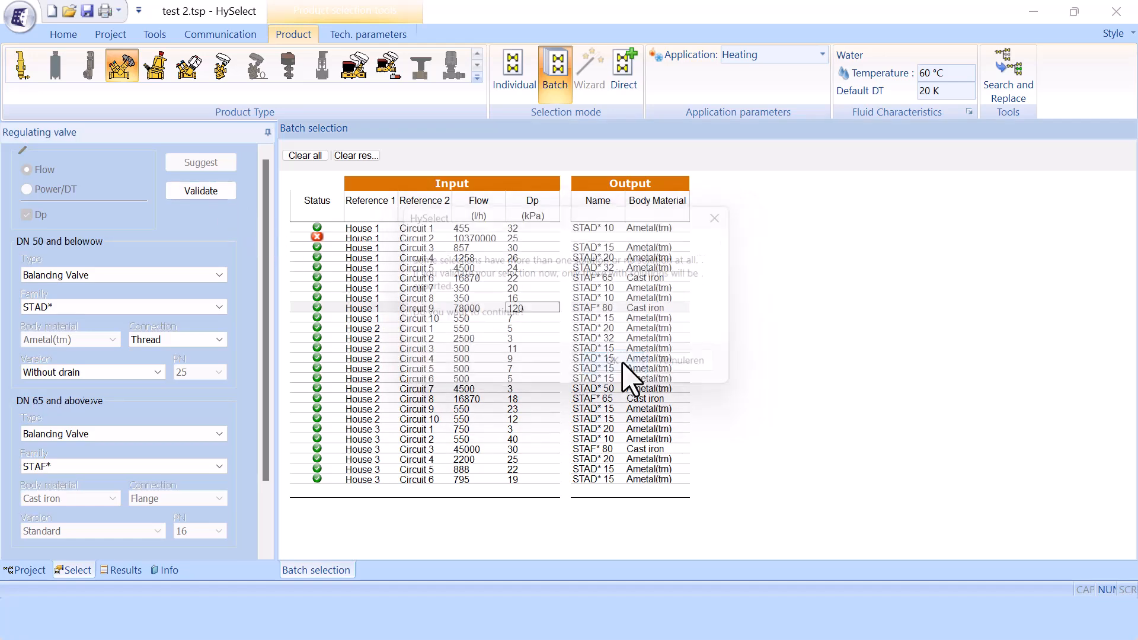
left_click(691, 346)
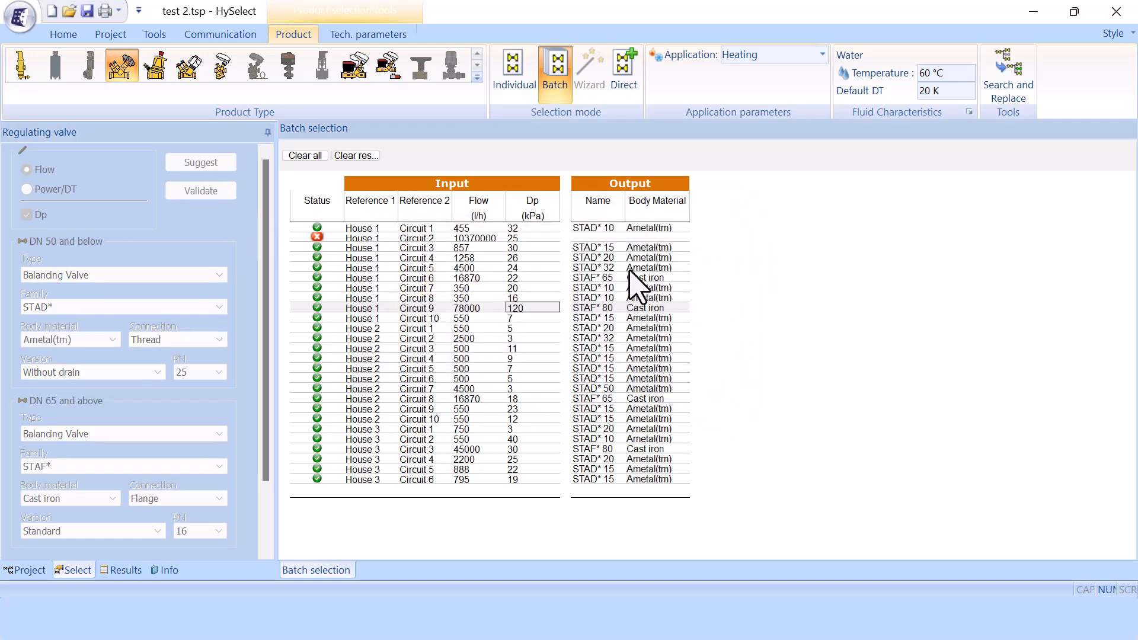
- Open direct selection and browse the ZUV products among the micro-bubble separators under Pressurisation and water quality
left_click(628, 81)
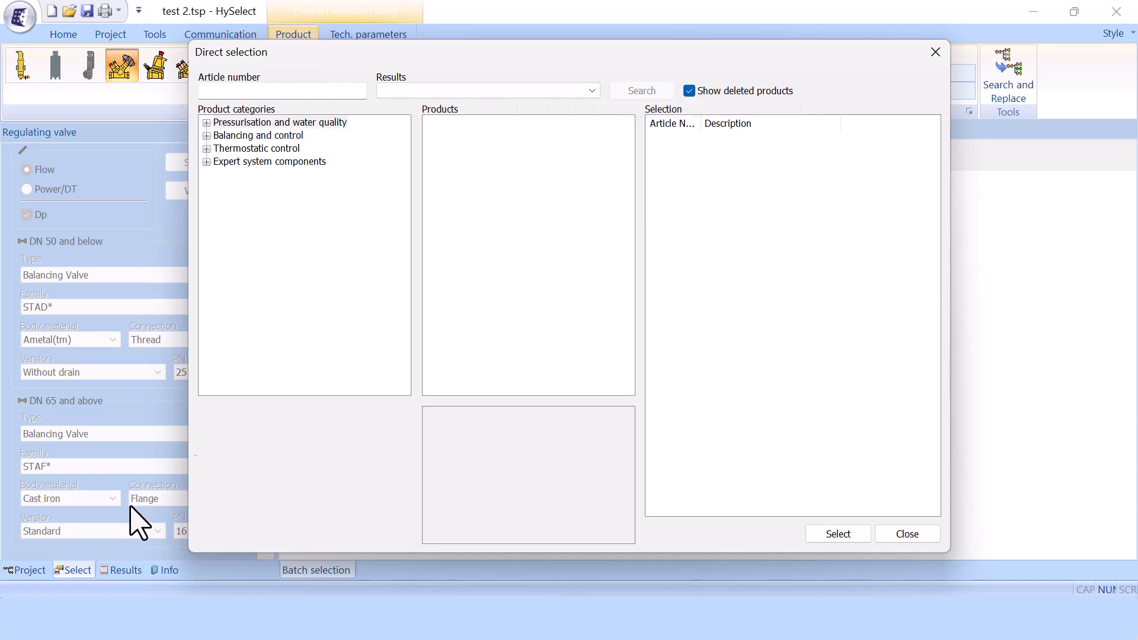
left_click(253, 91)
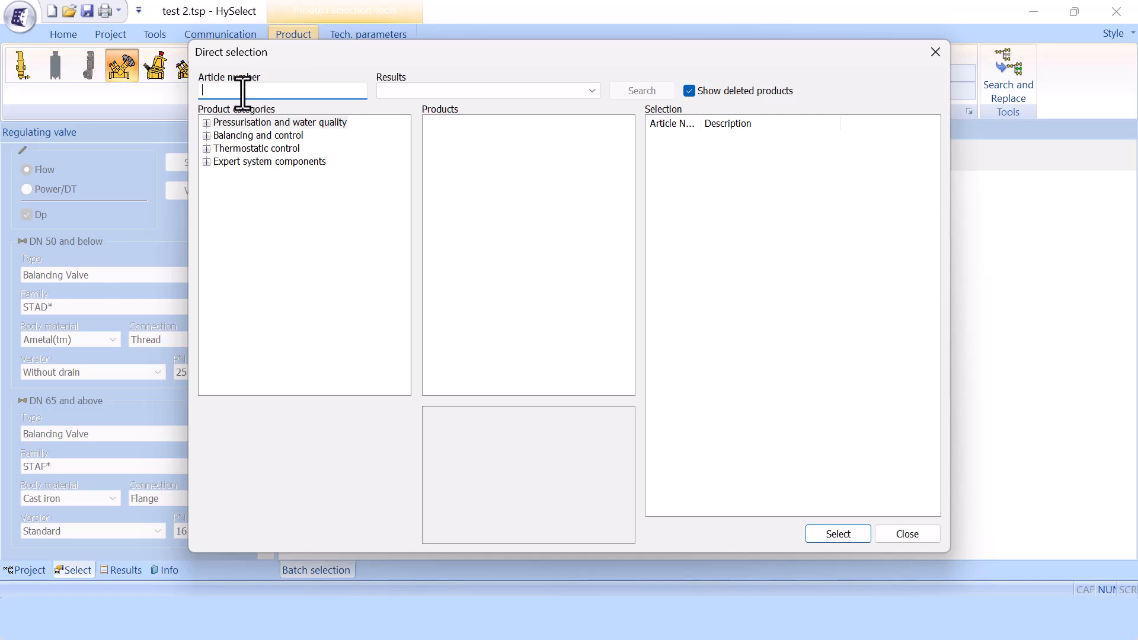
left_click(206, 123)
left_click(217, 148)
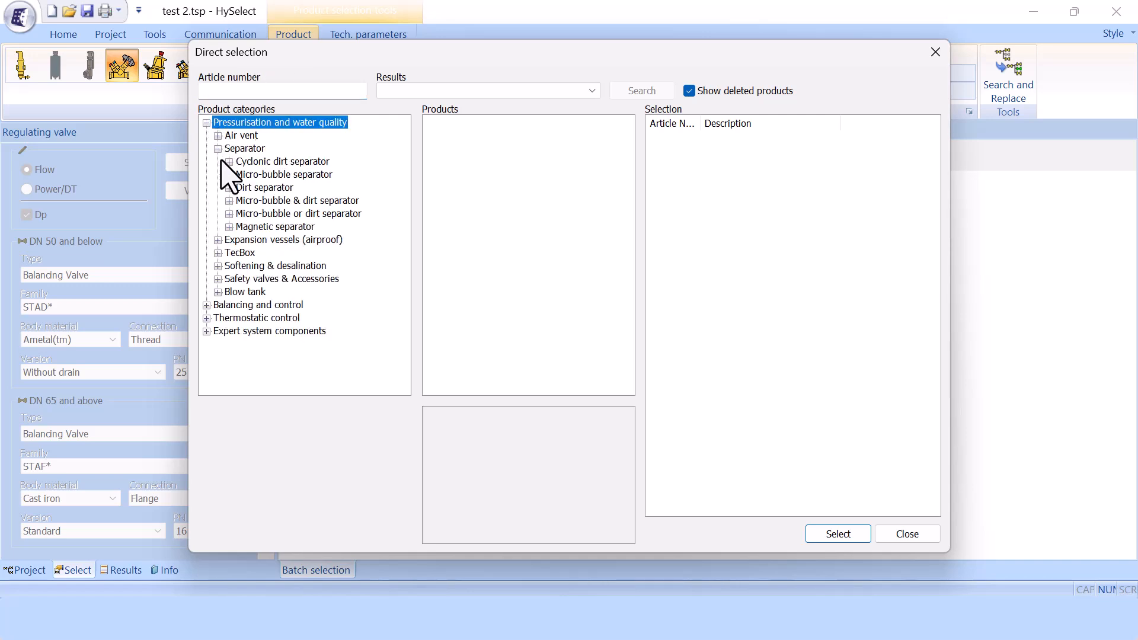
left_click(229, 174)
left_click(251, 189)
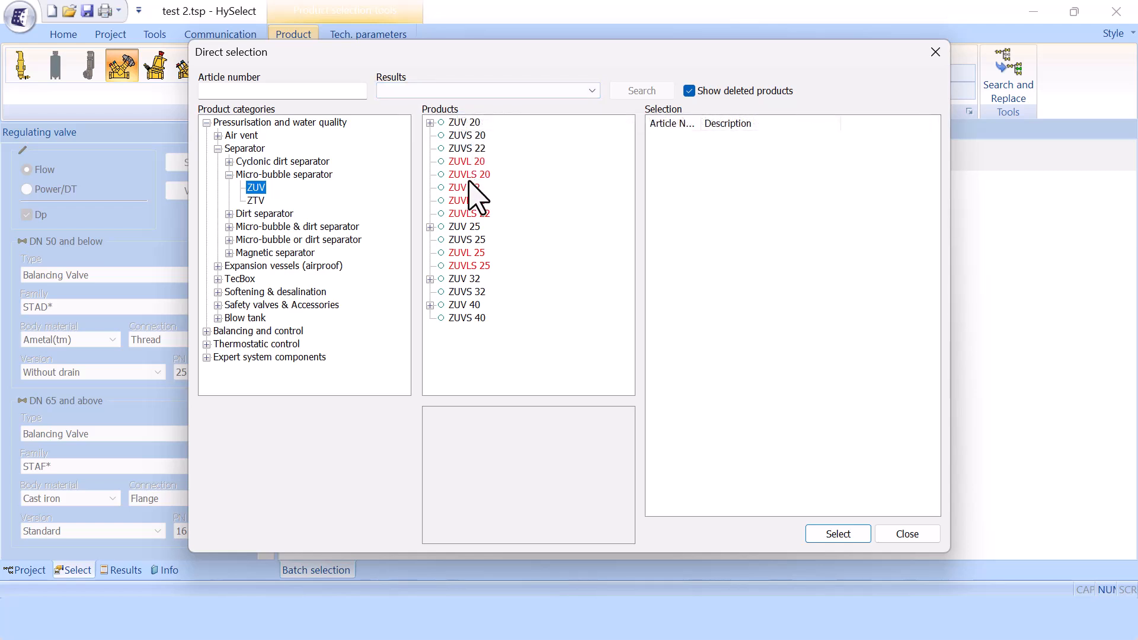
- Choose the TA-Modulator 50 from the PIBCV-Std HVAC advanced control valves under Balancing and control
left_click(207, 332)
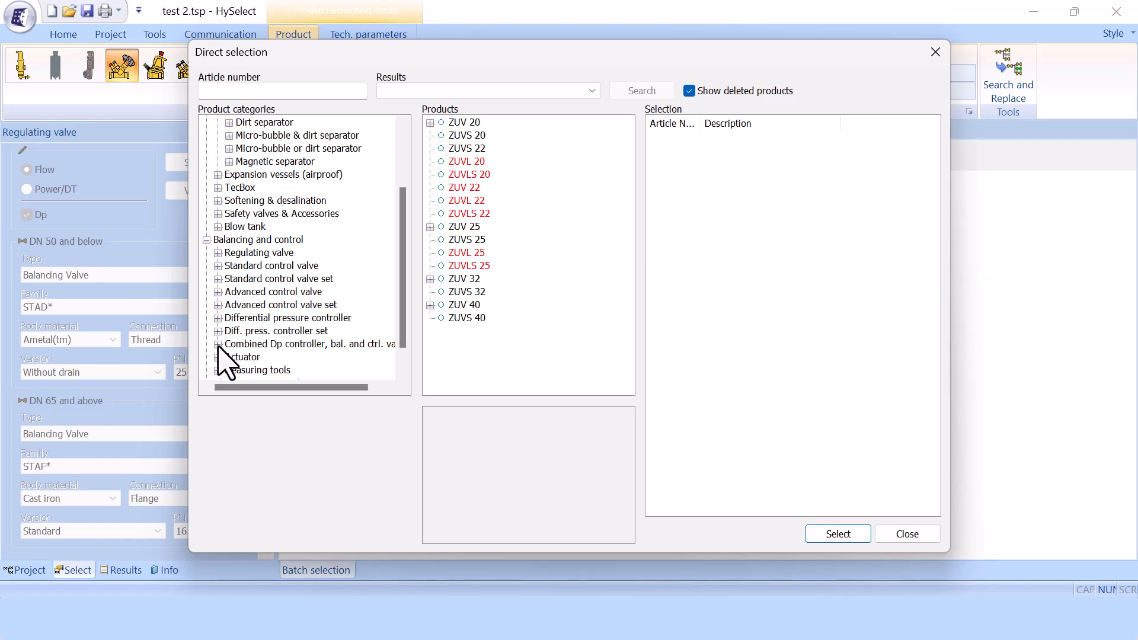
left_click(217, 291)
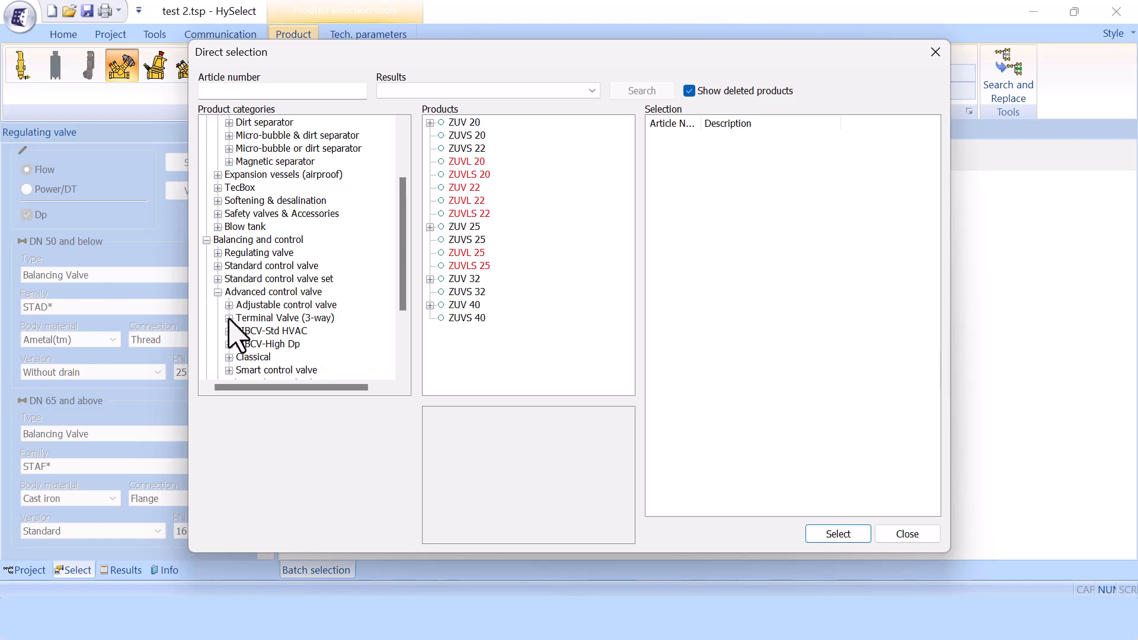
left_click(229, 331)
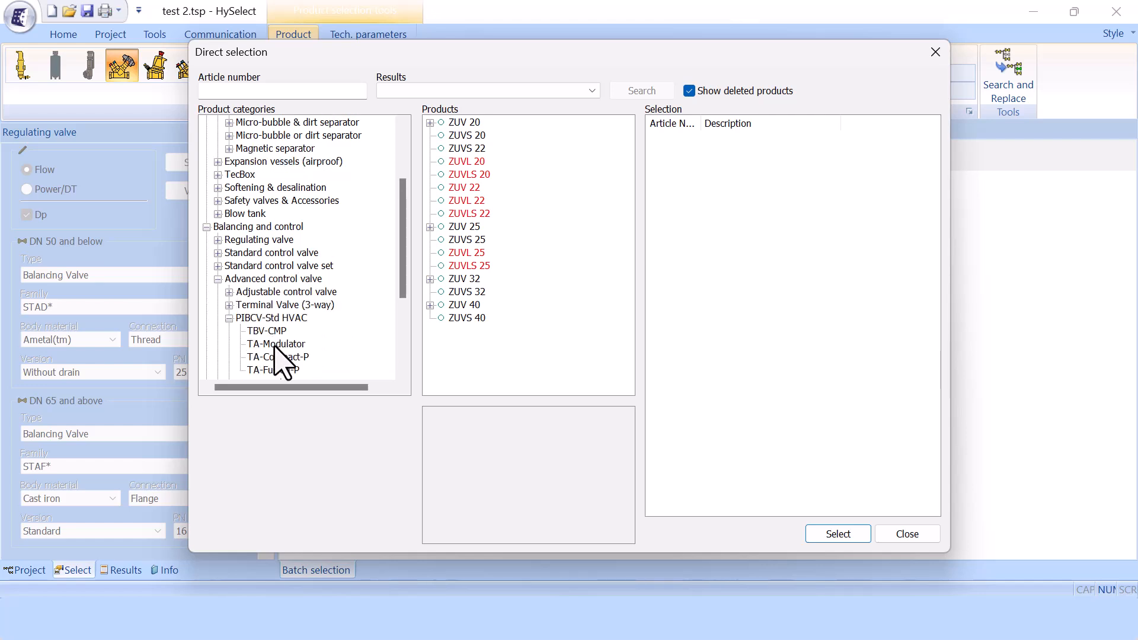
left_click(276, 345)
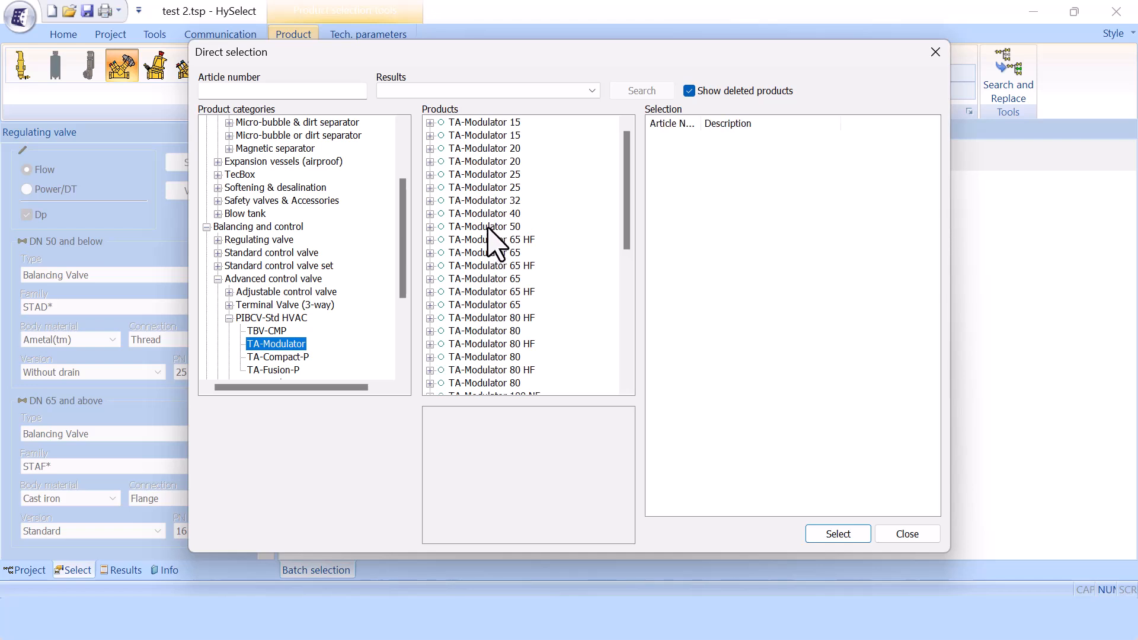
left_click(485, 227)
left_click(431, 227)
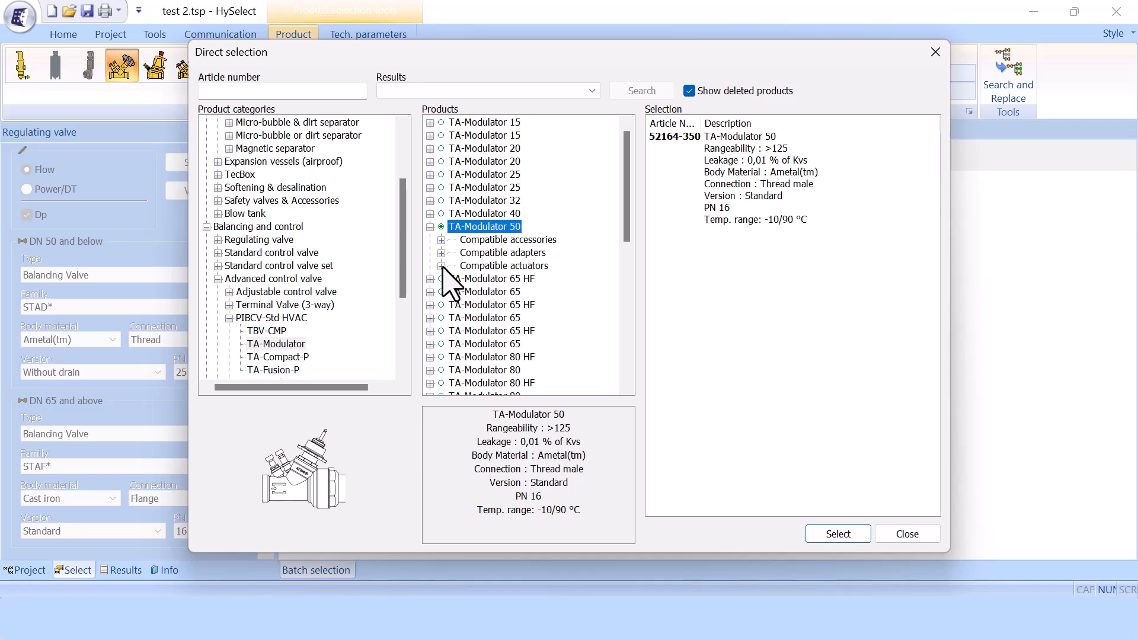
- Pair the valve with the TA-Slider 500 Fail-safe I/O (5m HF) actuator and add the selection with first reference Test
left_click(442, 266)
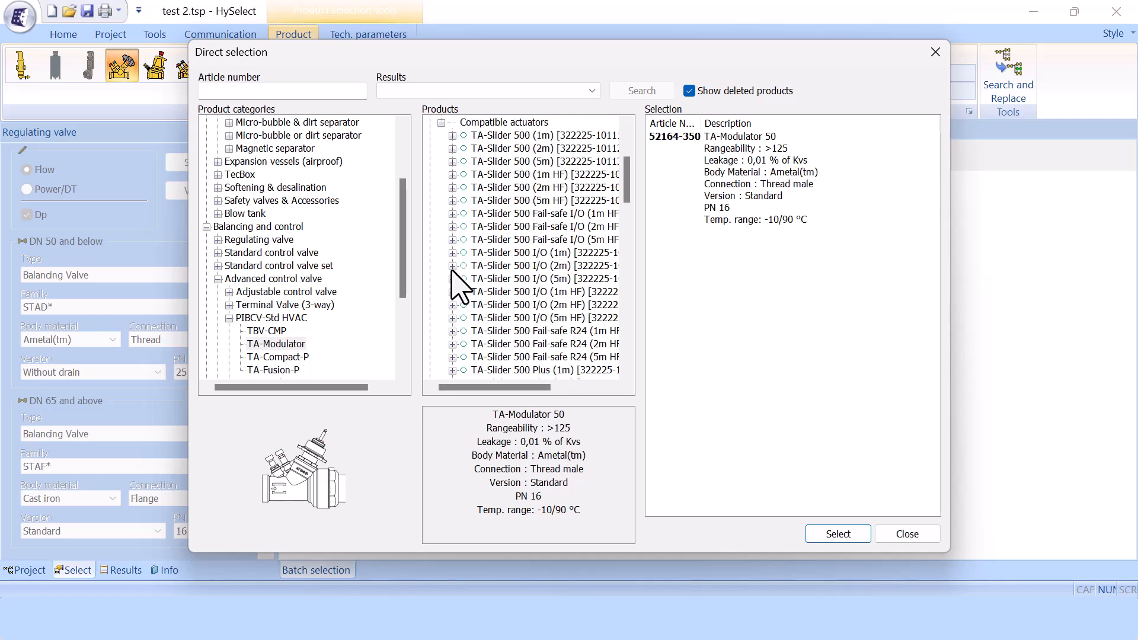
left_click(492, 240)
left_click(840, 535)
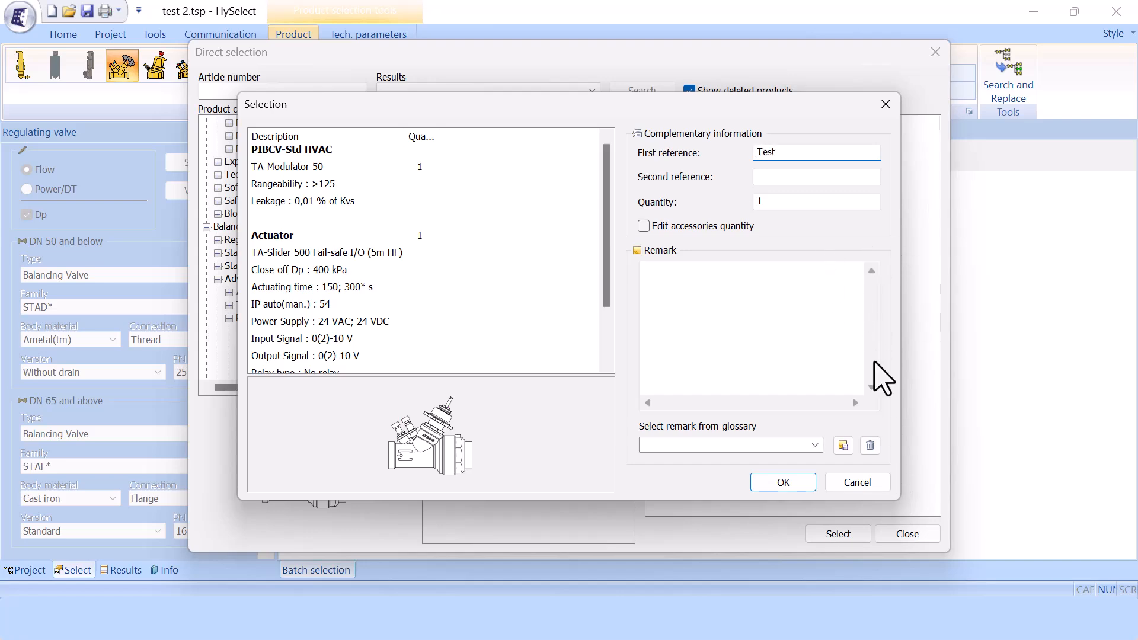
left_click(797, 485)
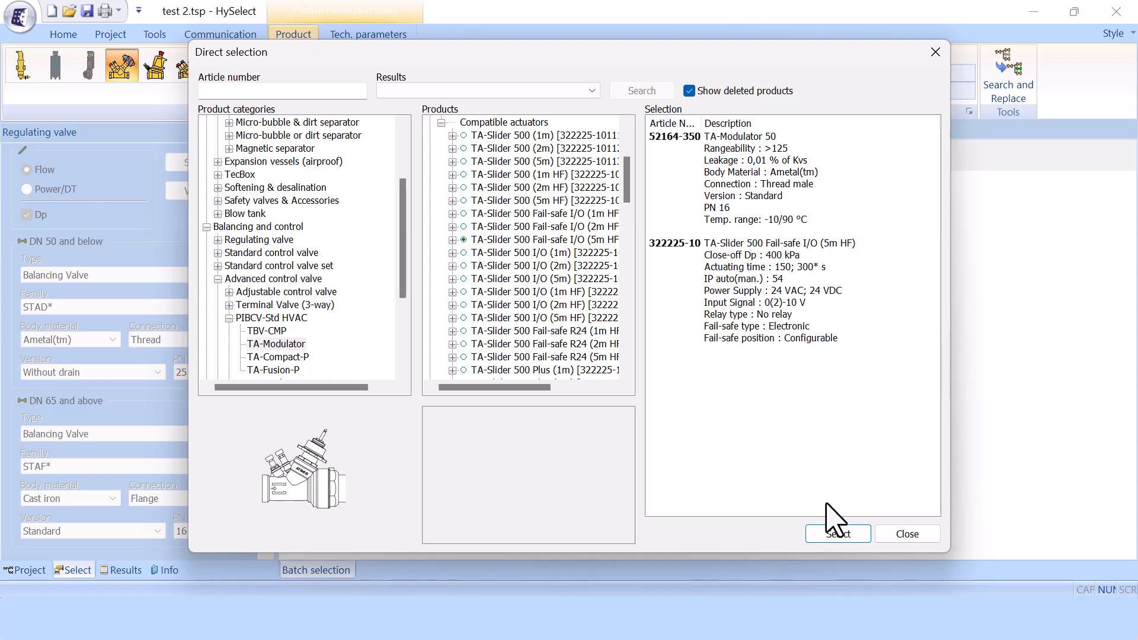
- Add the same valve and actuator once more without a reference, with quantity 1, and close direct selection
left_click(842, 535)
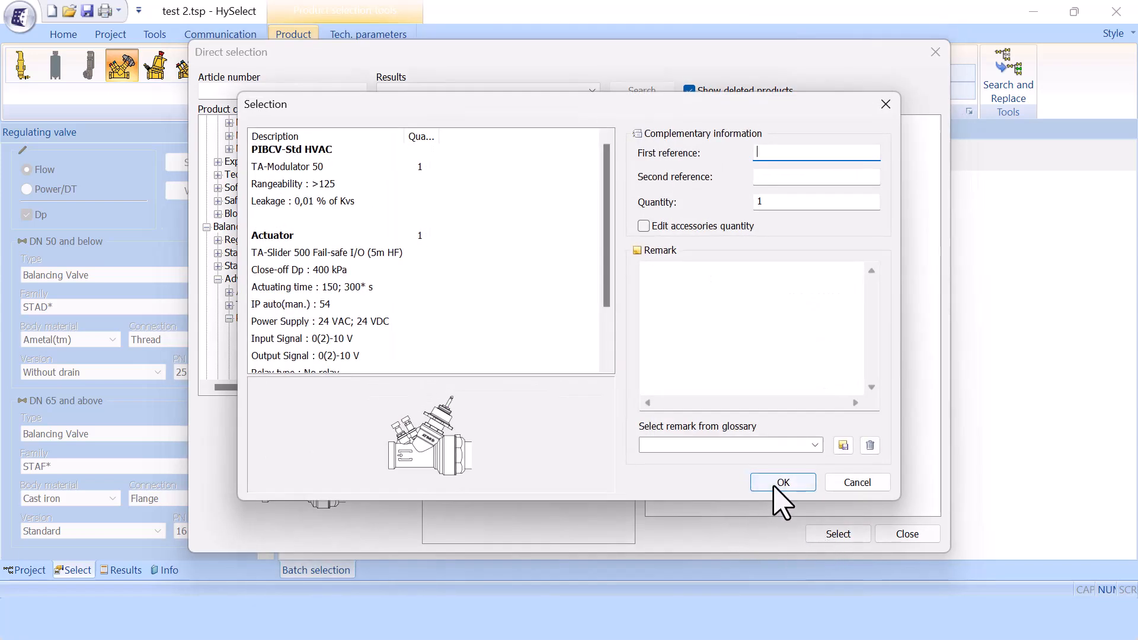
left_click(791, 484)
left_click(925, 535)
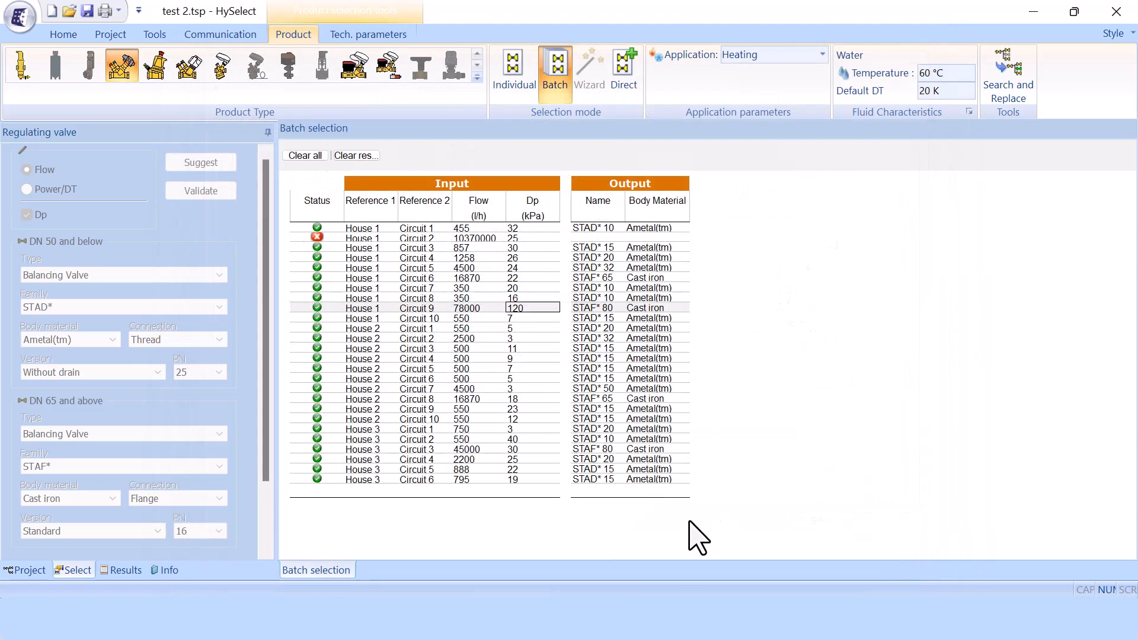
- Examine the direct-selection valves and actuators in the control products results
left_click(125, 571)
left_click(863, 573)
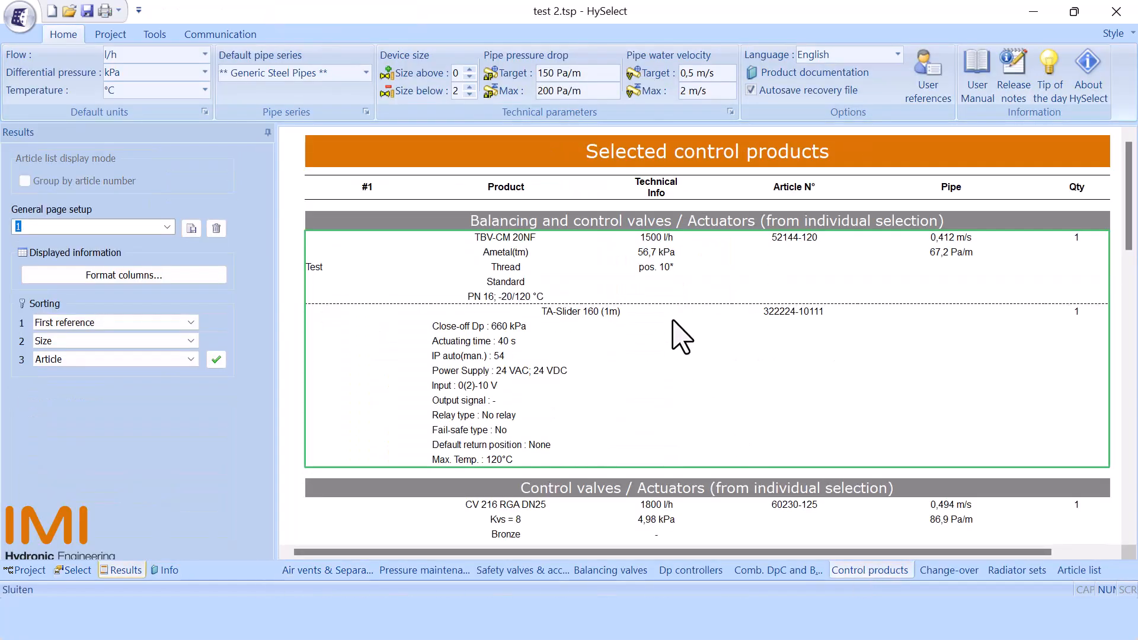
scroll(836, 249, "down", 10)
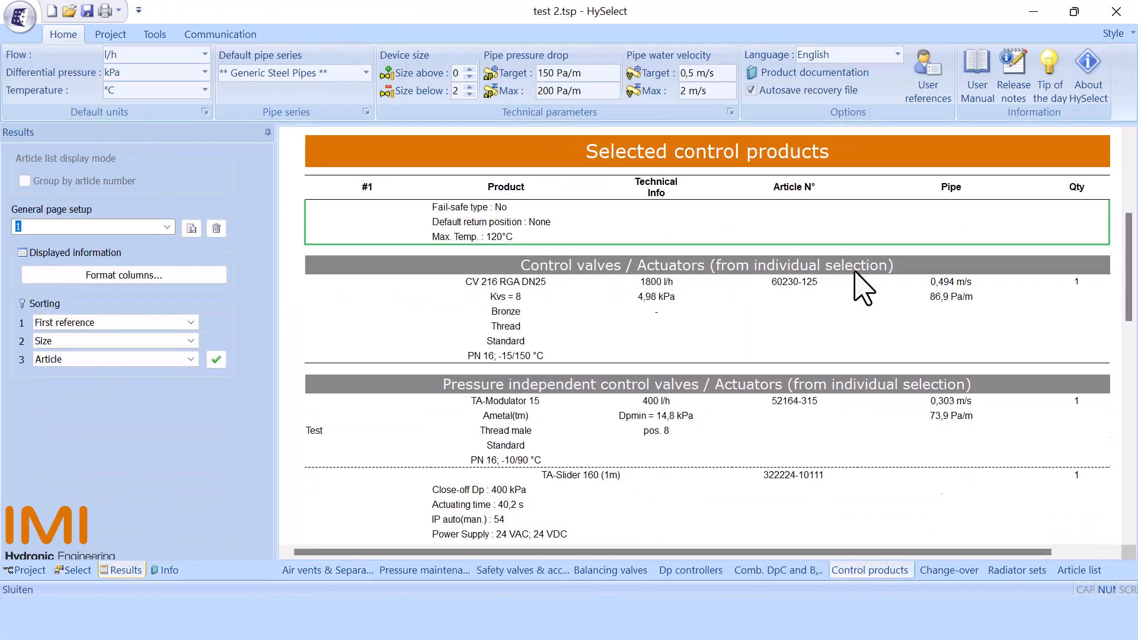
scroll(866, 374, "down", 2)
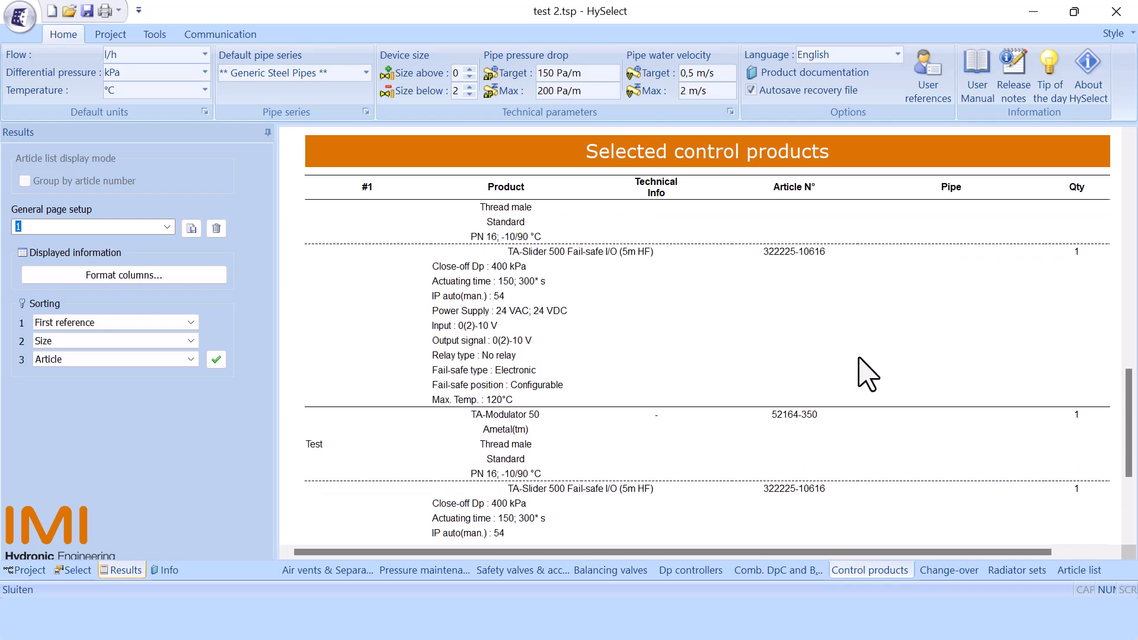
scroll(673, 265, "up", 1)
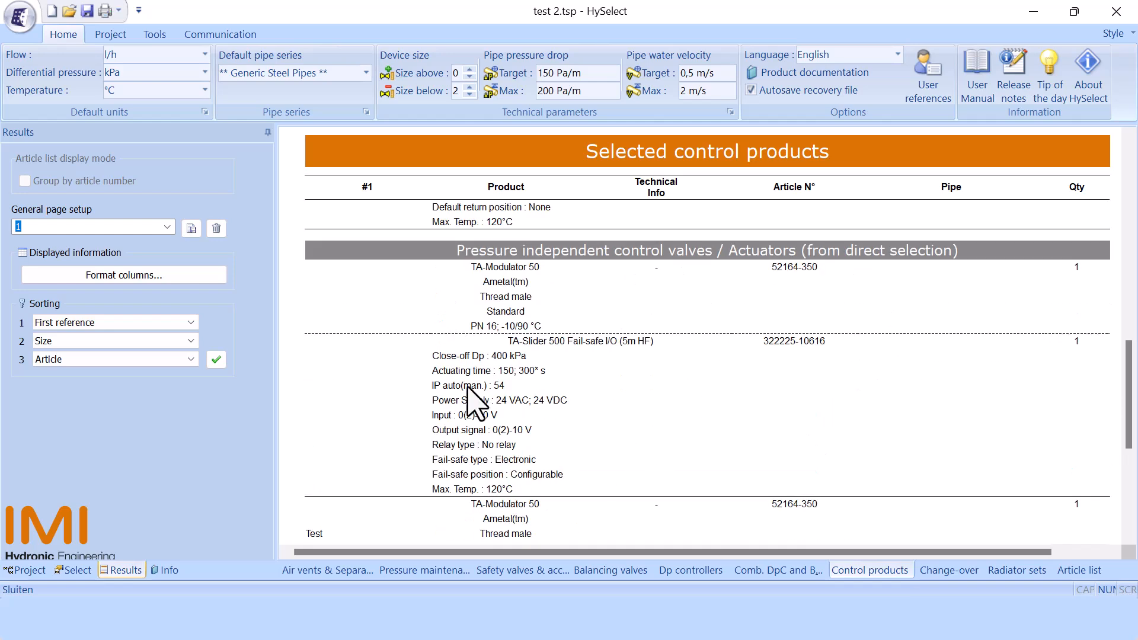
- Show the project settings and save the project file
left_click(97, 33)
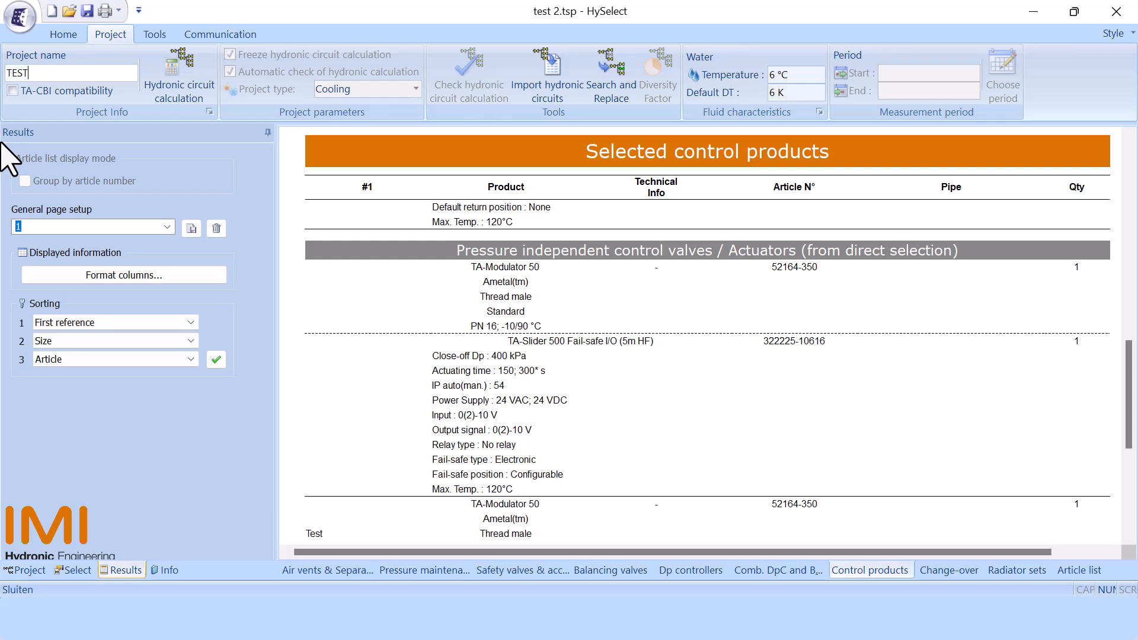
left_click(87, 11)
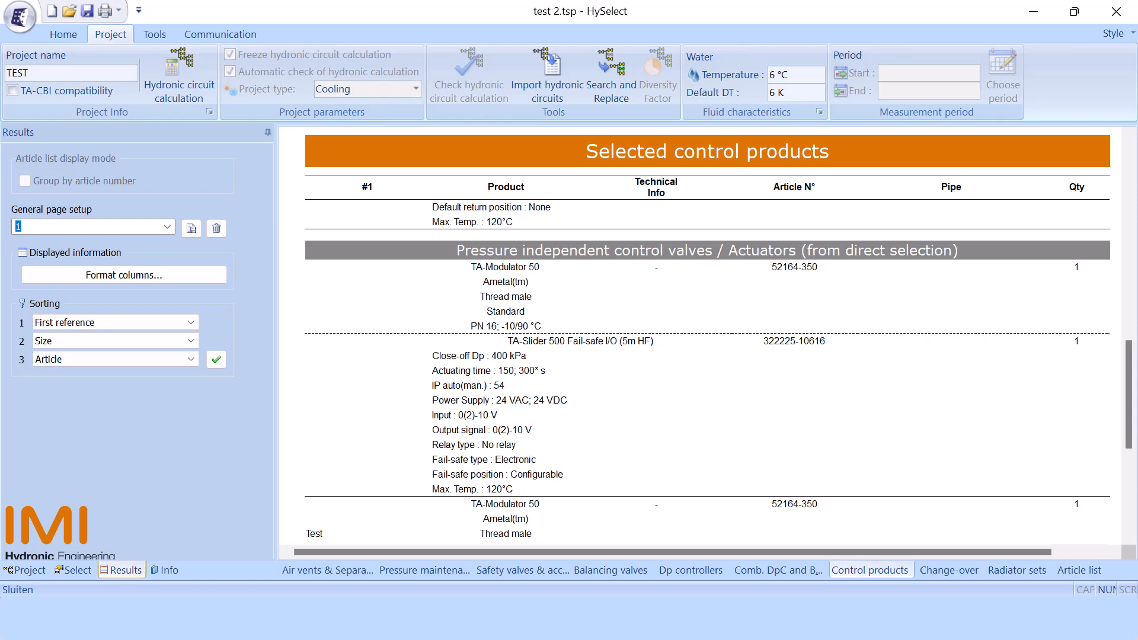